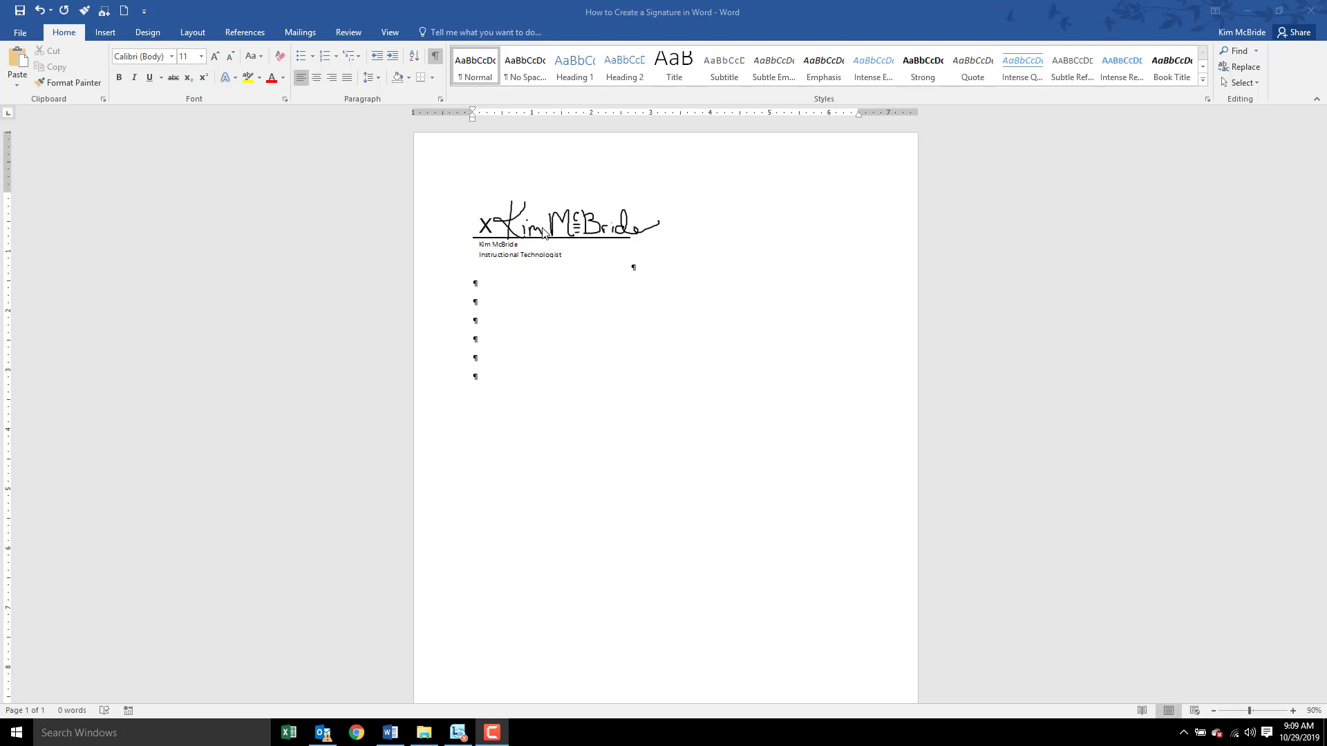
- Insert a signature line below the first, with the signer's name and title 'Instructional Technologist'
left_click(491, 329)
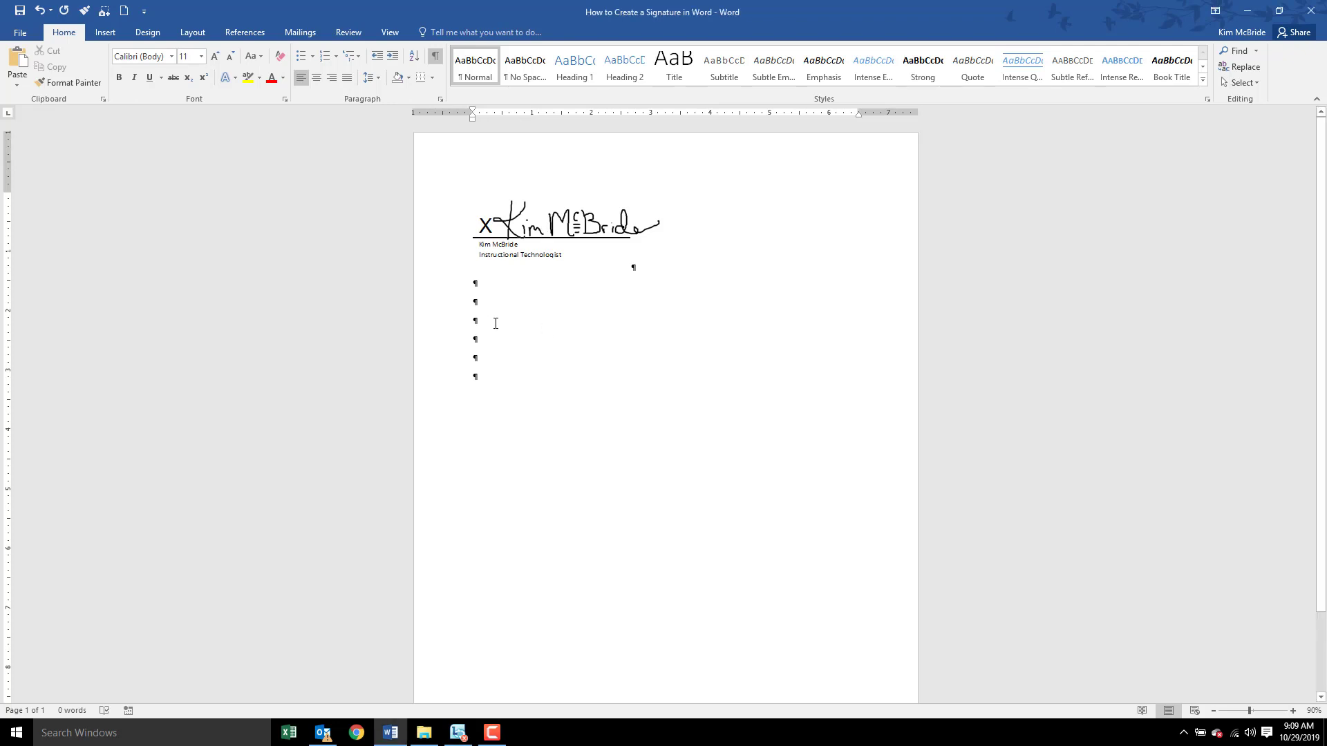
left_click(108, 35)
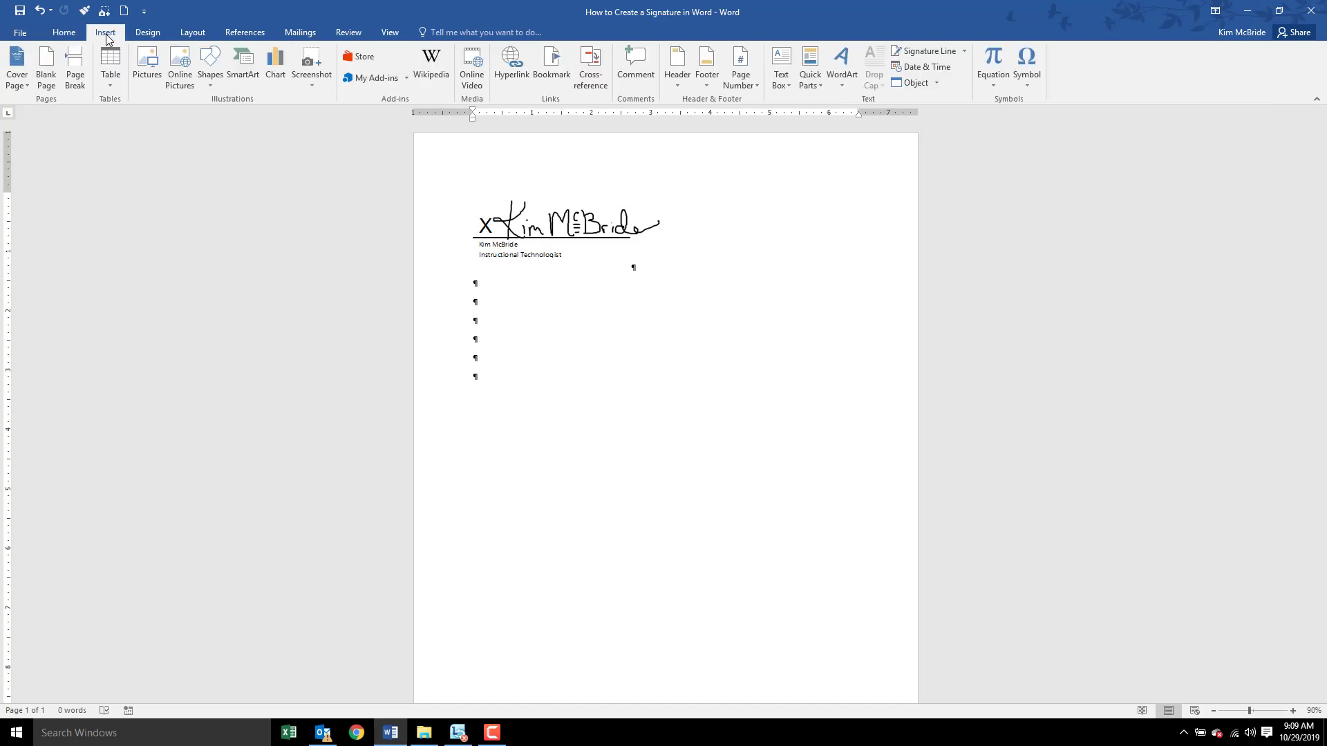
left_click(927, 54)
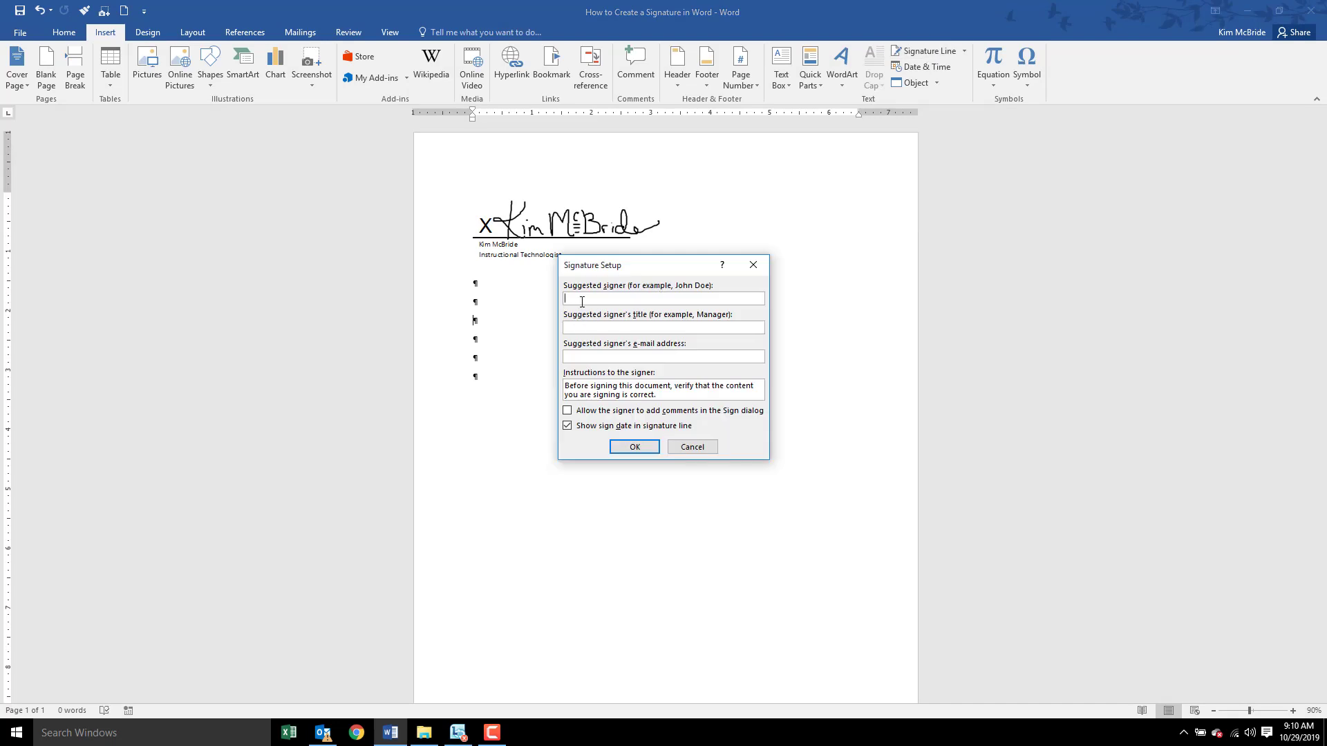
type("Instructiona")
type("l Technologis")
type("t")
left_click(634, 448)
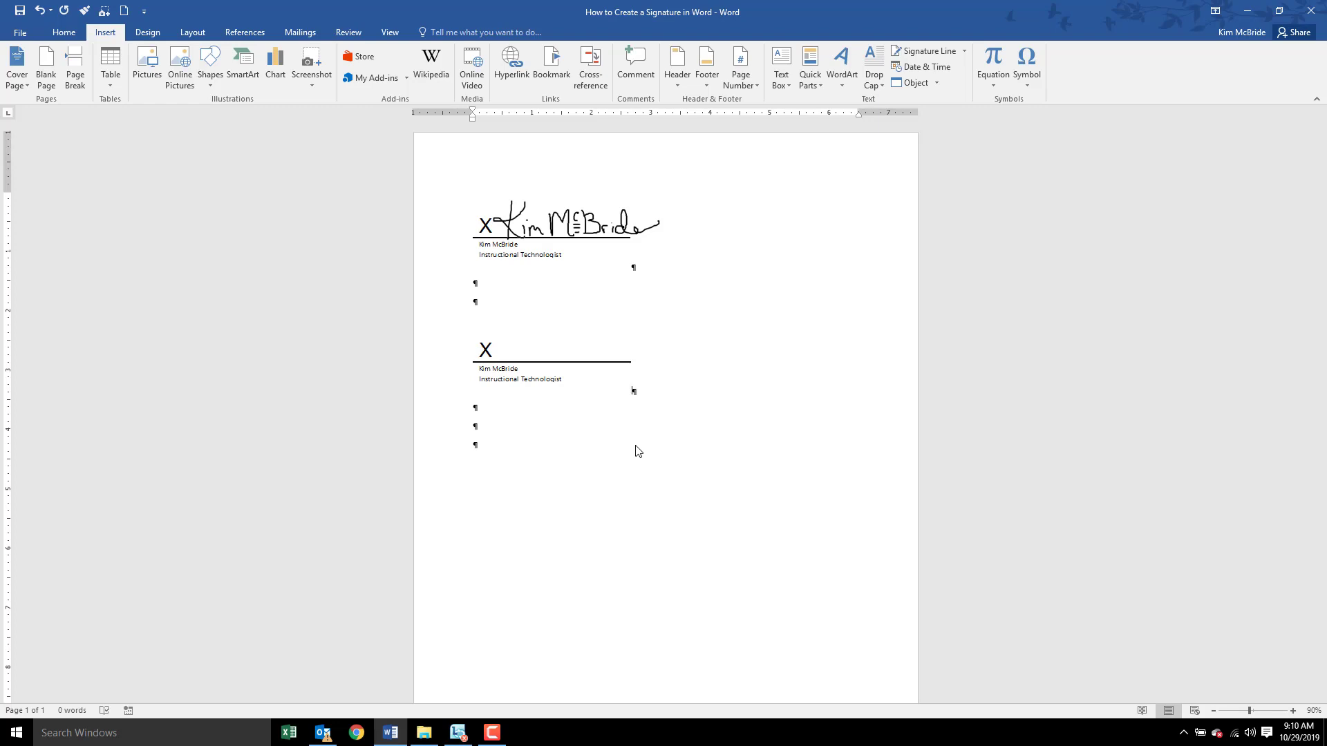
- Below the new signature line, embed a new Bitmap Image object from the Object dialog
left_click(481, 426)
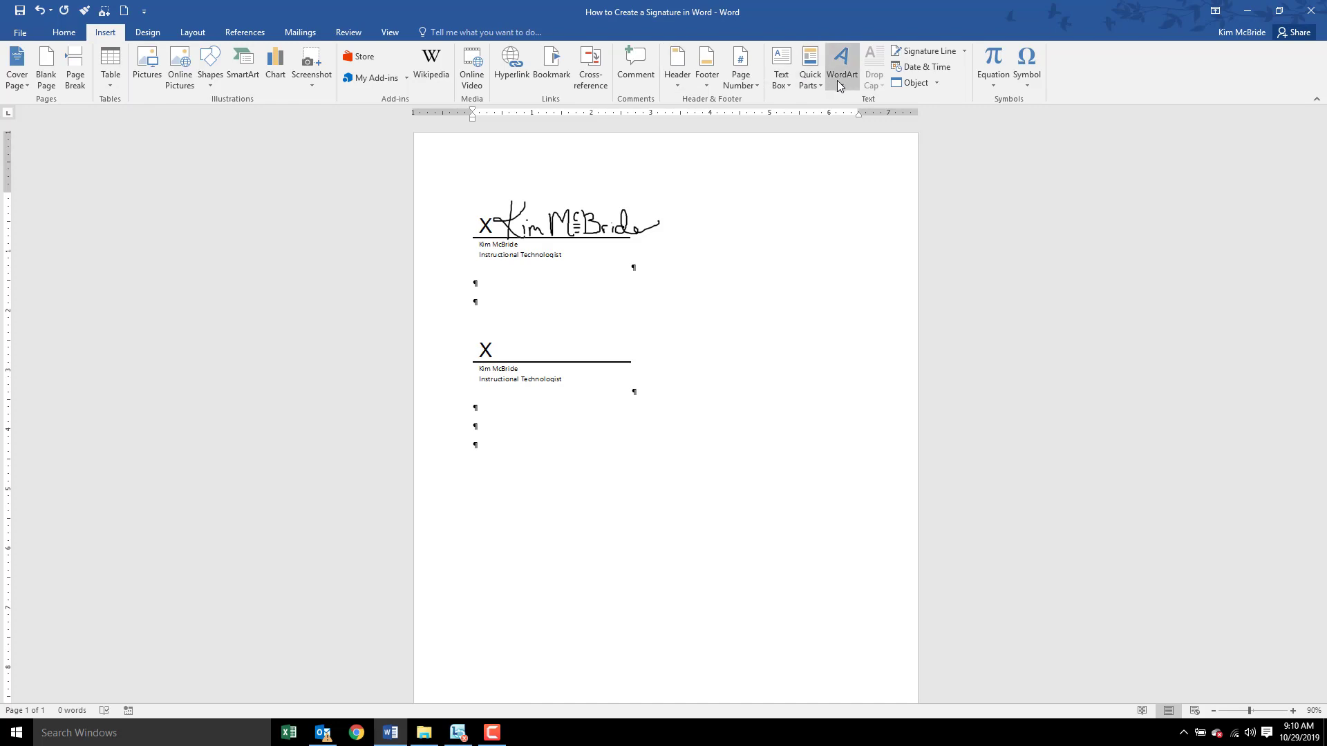
left_click(913, 83)
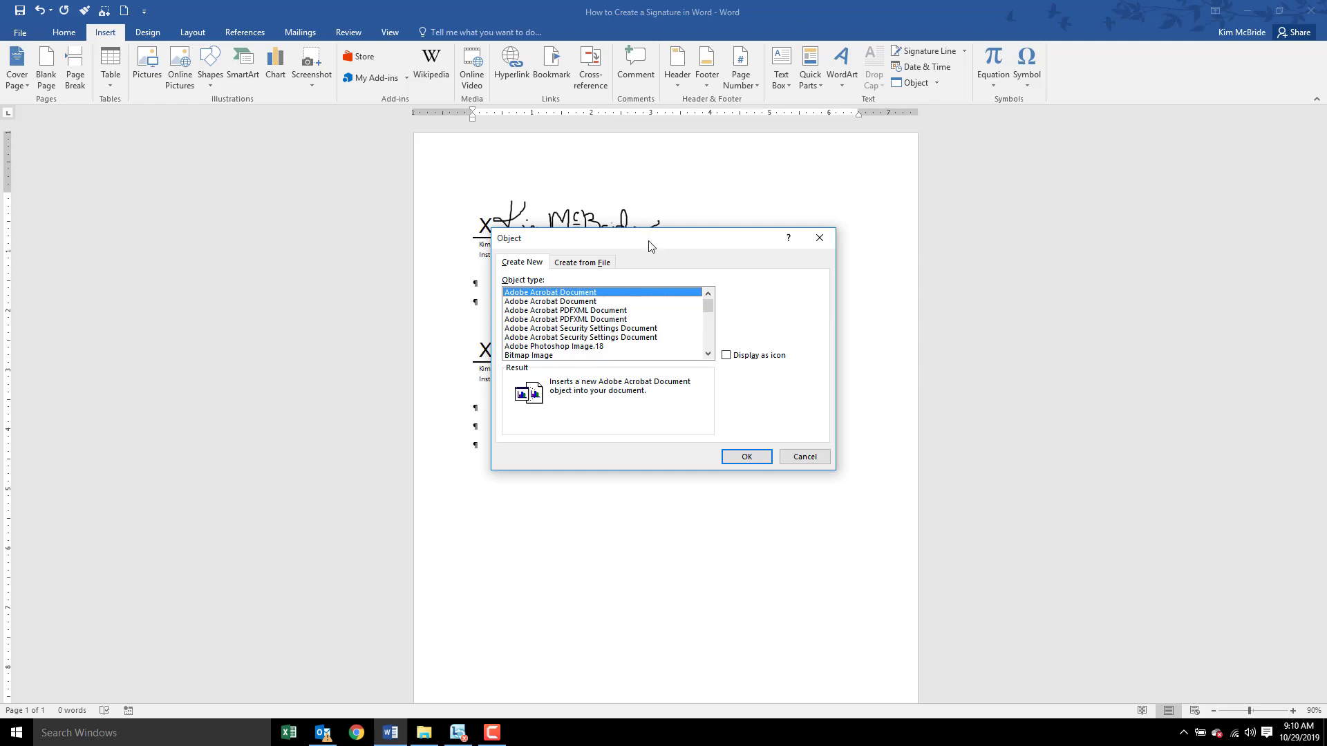
left_click(529, 356)
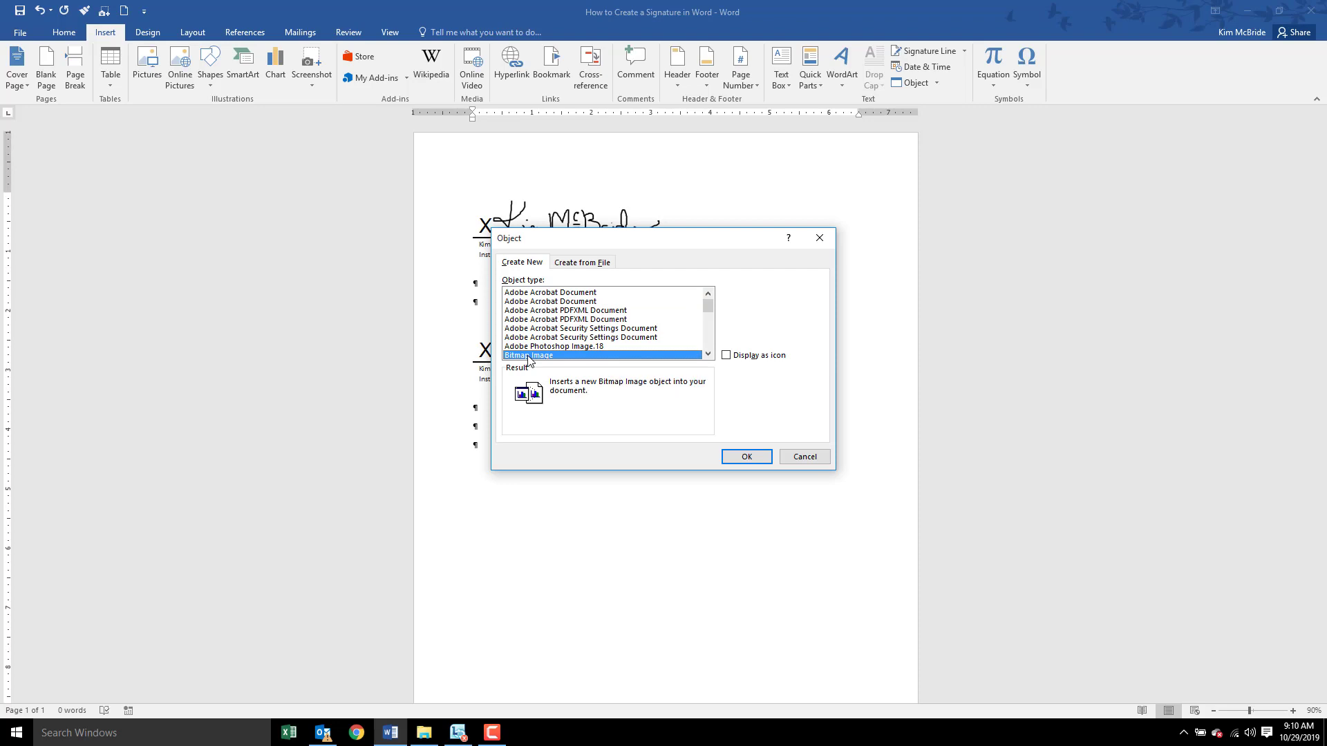
left_click(746, 457)
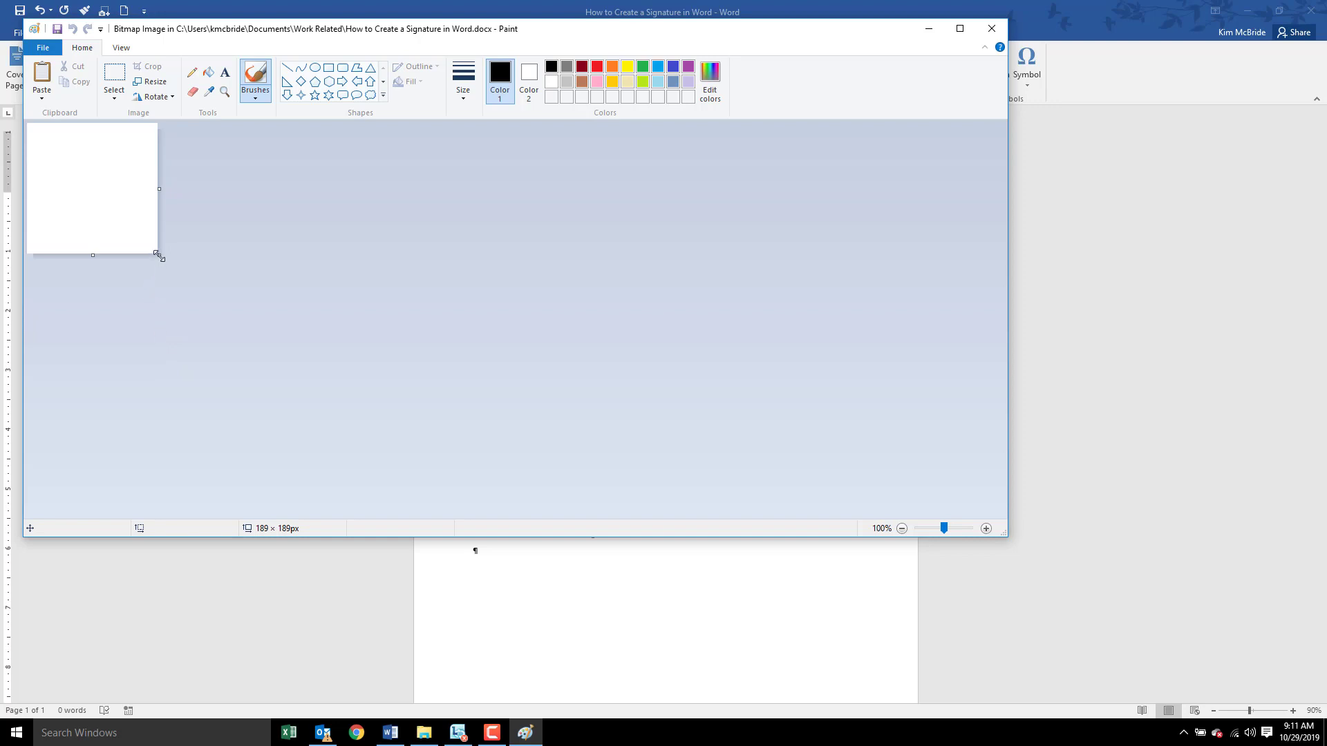
- Widen the Paint canvas, brush-draw a 'K' and 'B' signature, then return to Word
left_click_drag(160, 256, 525, 263)
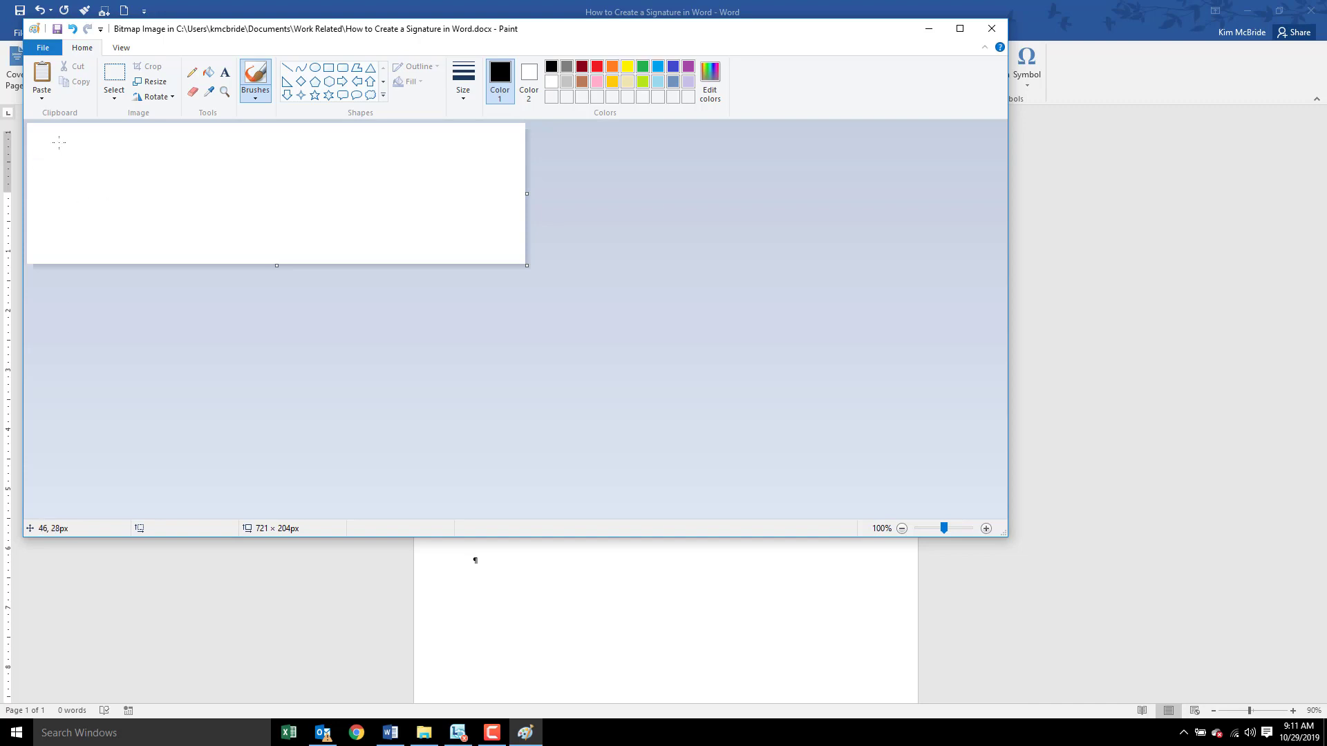
left_click_drag(59, 143, 62, 192)
mouse_move(80, 143)
left_mouse_down()
mouse_move(47, 174)
mouse_move(79, 194)
mouse_move(96, 181)
mouse_move(117, 191)
mouse_move(142, 160)
mouse_move(139, 191)
mouse_move(147, 159)
mouse_move(145, 171)
left_mouse_up()
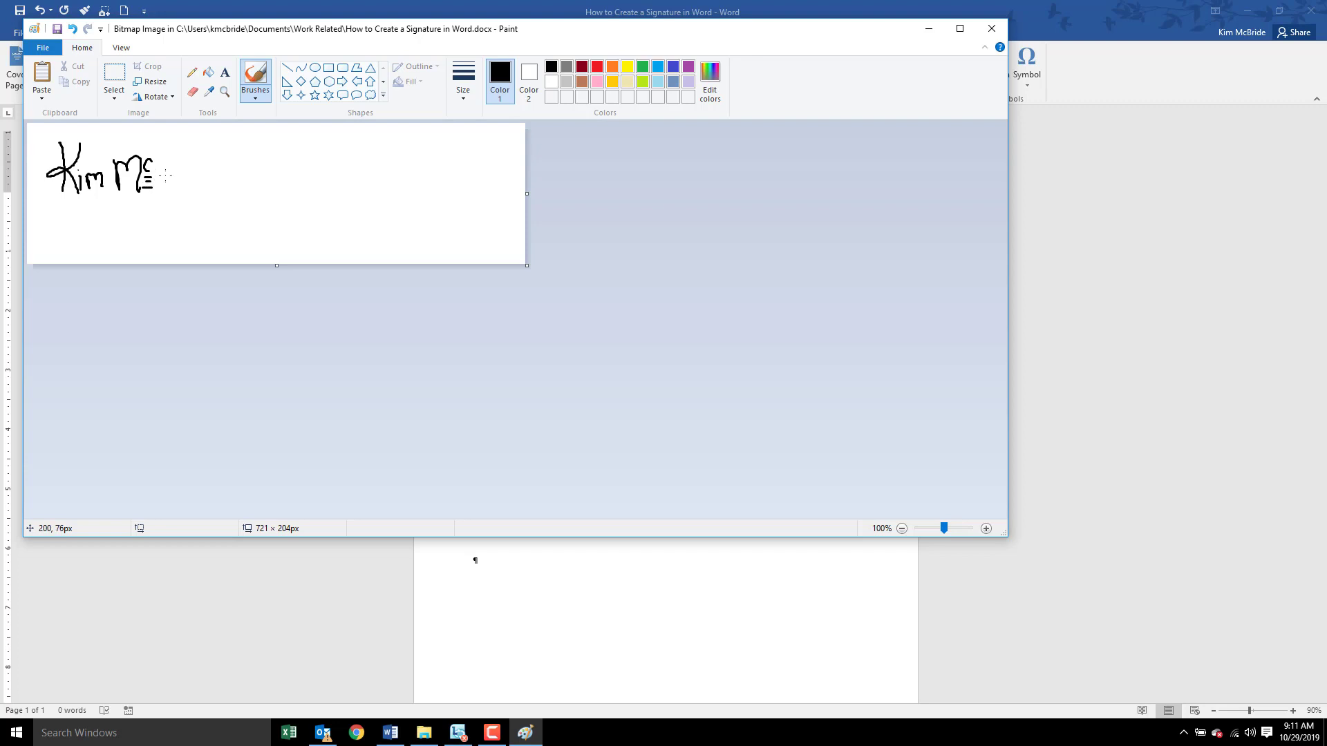
mouse_move(163, 156)
left_mouse_down()
mouse_move(164, 186)
mouse_move(179, 164)
mouse_move(185, 174)
mouse_move(161, 189)
mouse_move(202, 170)
mouse_move(206, 187)
mouse_move(218, 181)
mouse_move(222, 159)
mouse_move(221, 181)
mouse_move(243, 173)
mouse_move(252, 188)
mouse_move(268, 170)
left_mouse_up()
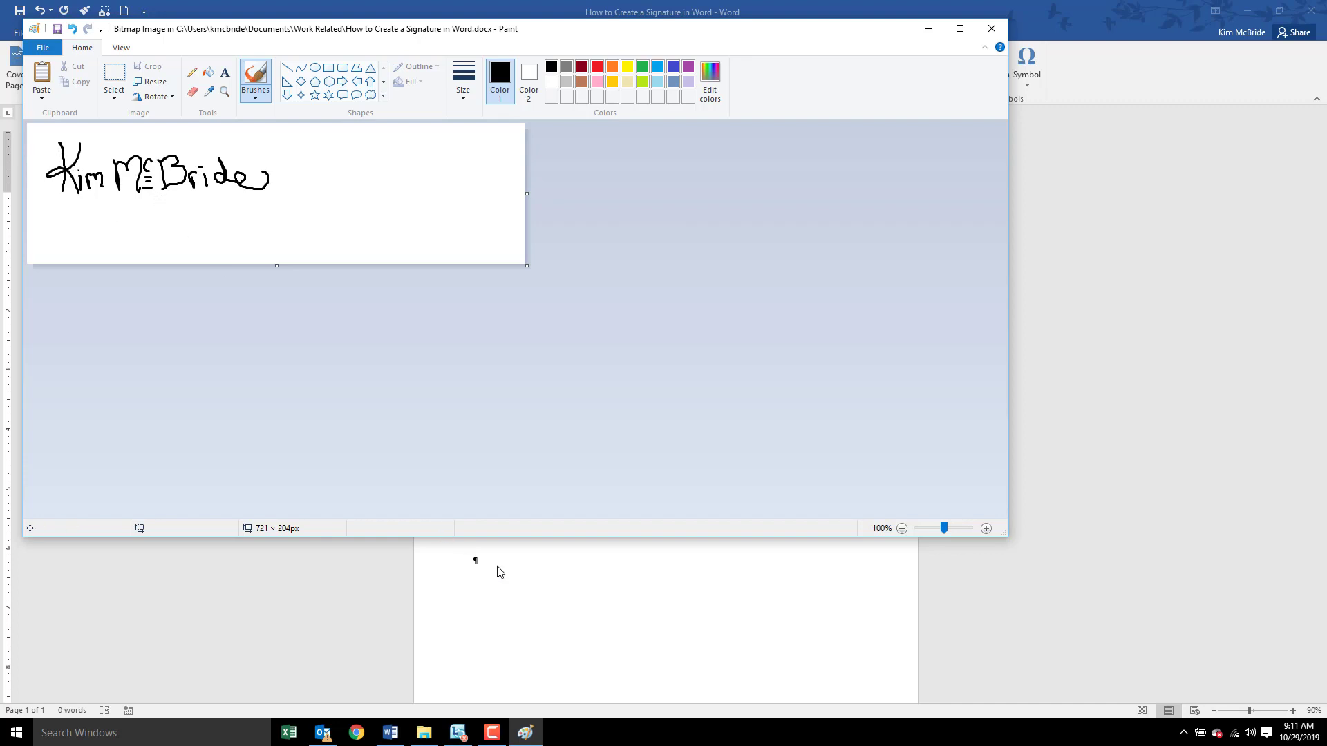
left_click(558, 603)
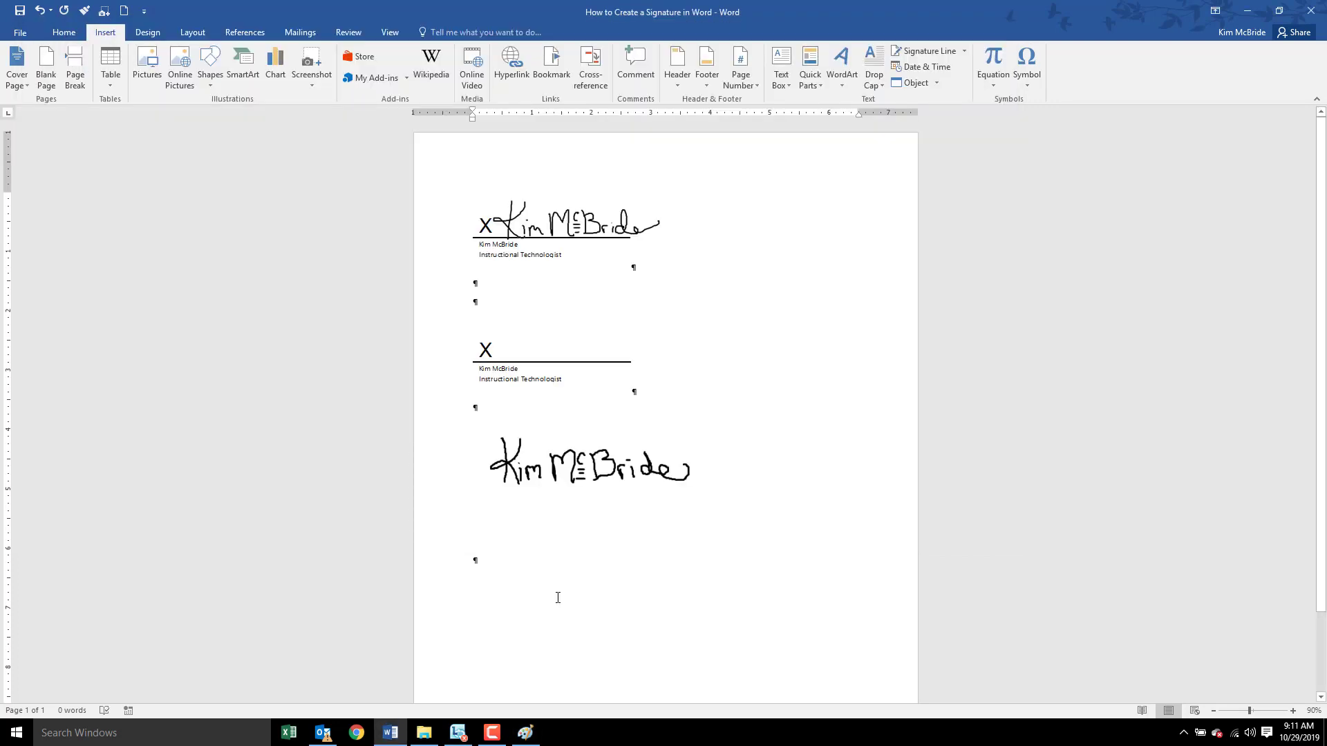
- Select the embedded signature picture and turn on Crop from the Picture Tools Format tab
left_click(542, 387)
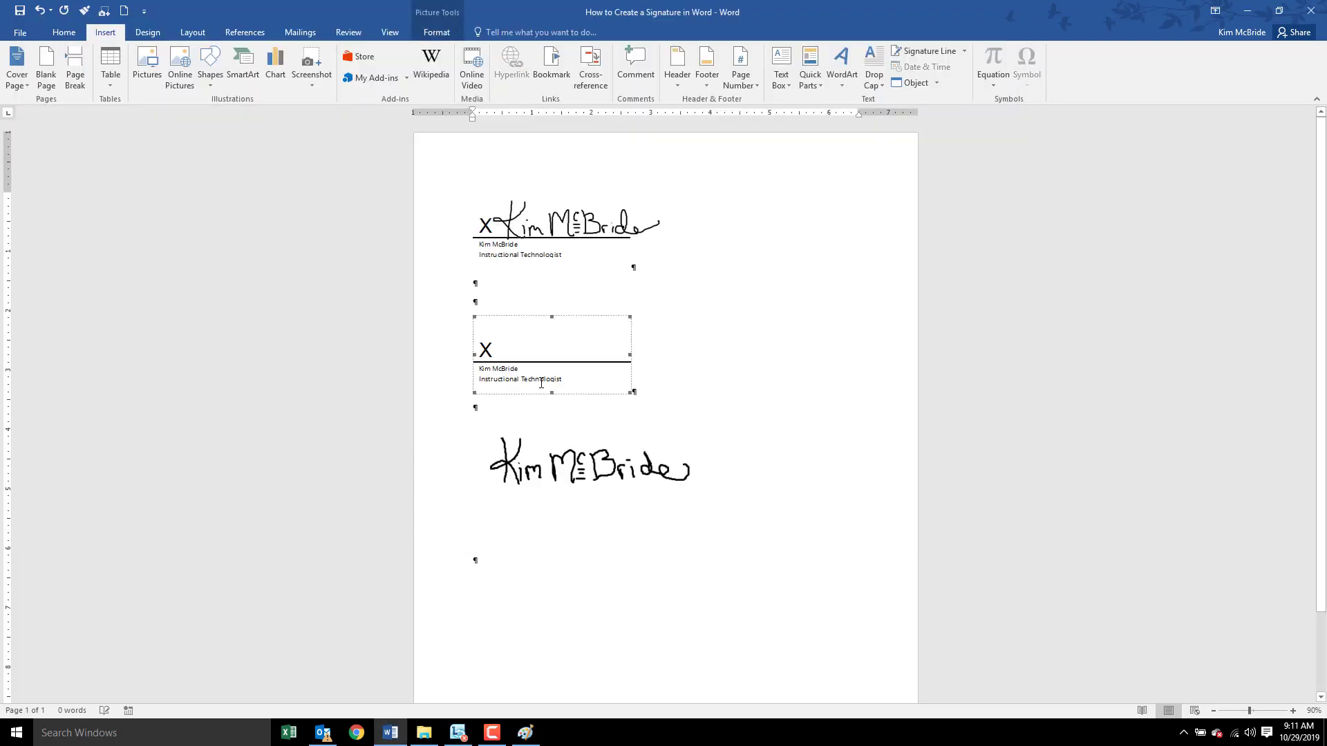
left_click(571, 458)
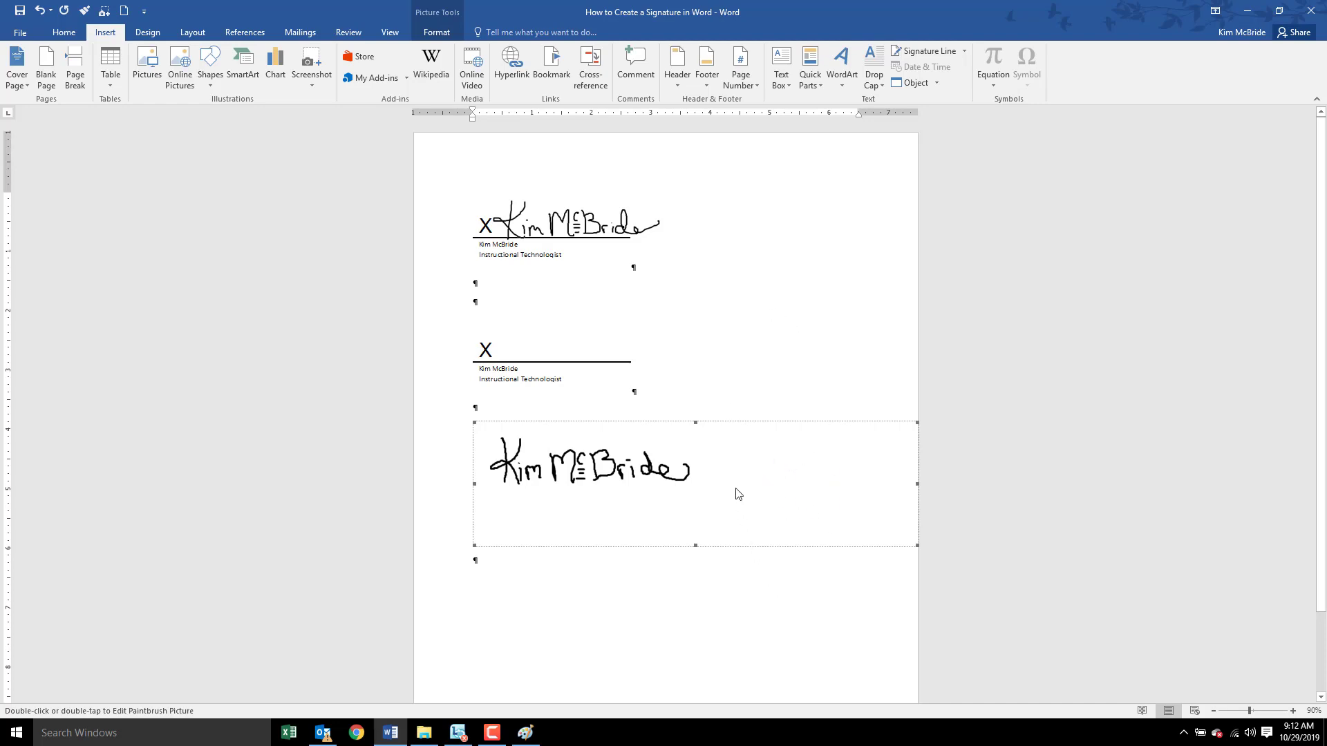
left_click(434, 36)
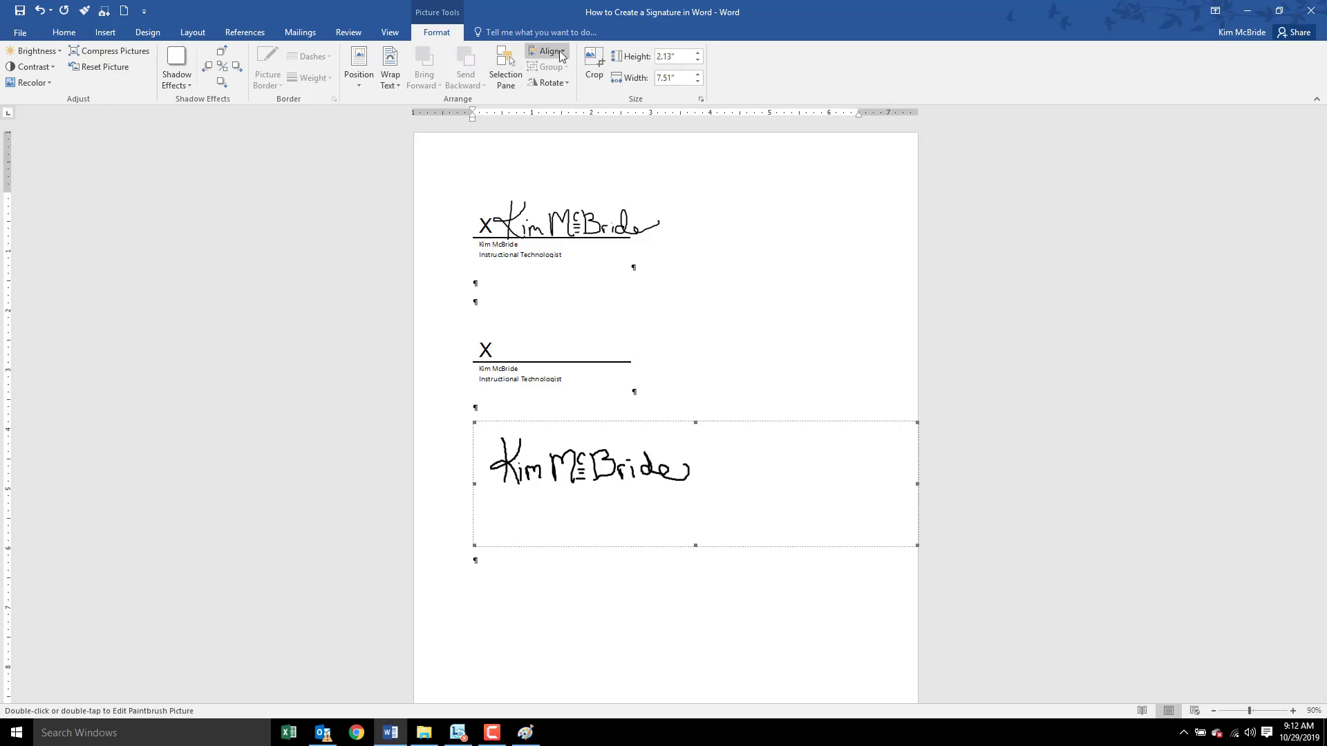
left_click(592, 61)
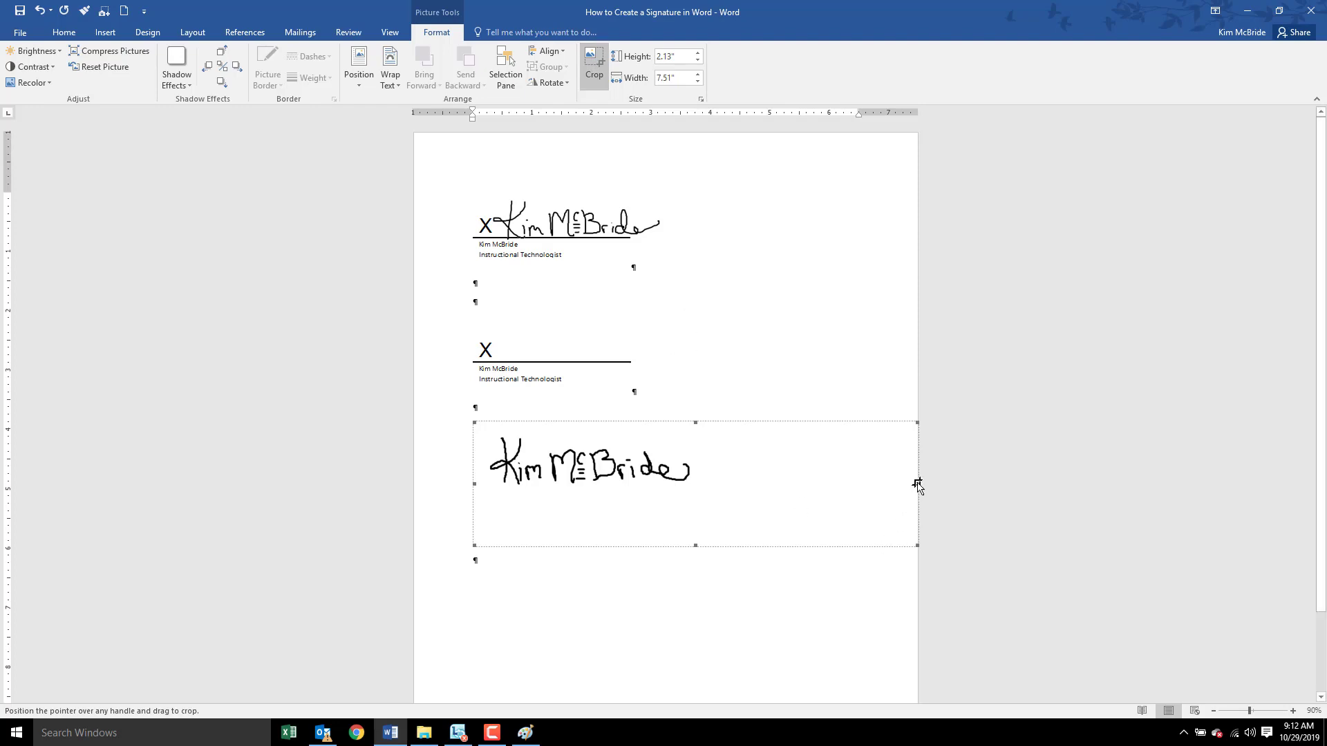
- Crop the right, bottom, top and left edges so the picture measures 0.98" by 3.5"
left_click_drag(917, 483, 691, 488)
left_click_drag(578, 543, 584, 491)
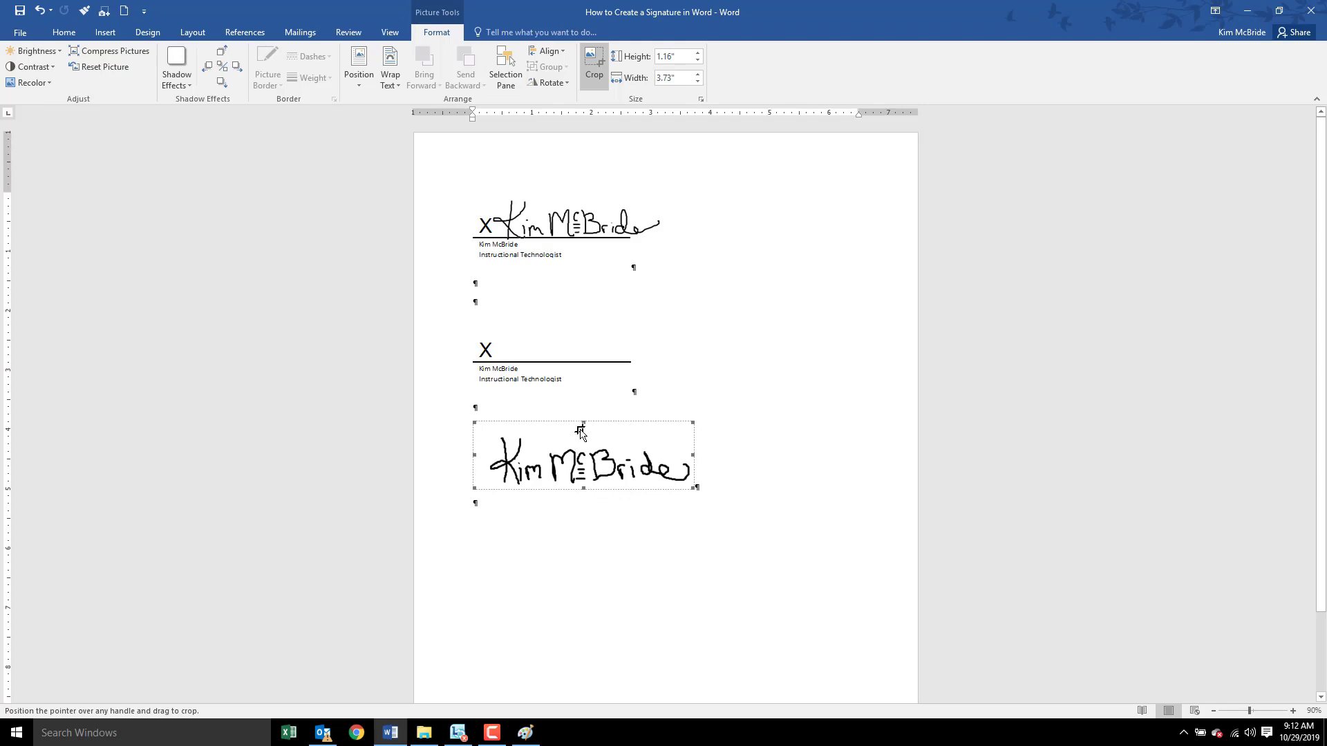
left_click_drag(583, 422, 583, 433)
left_click_drag(475, 450, 486, 451)
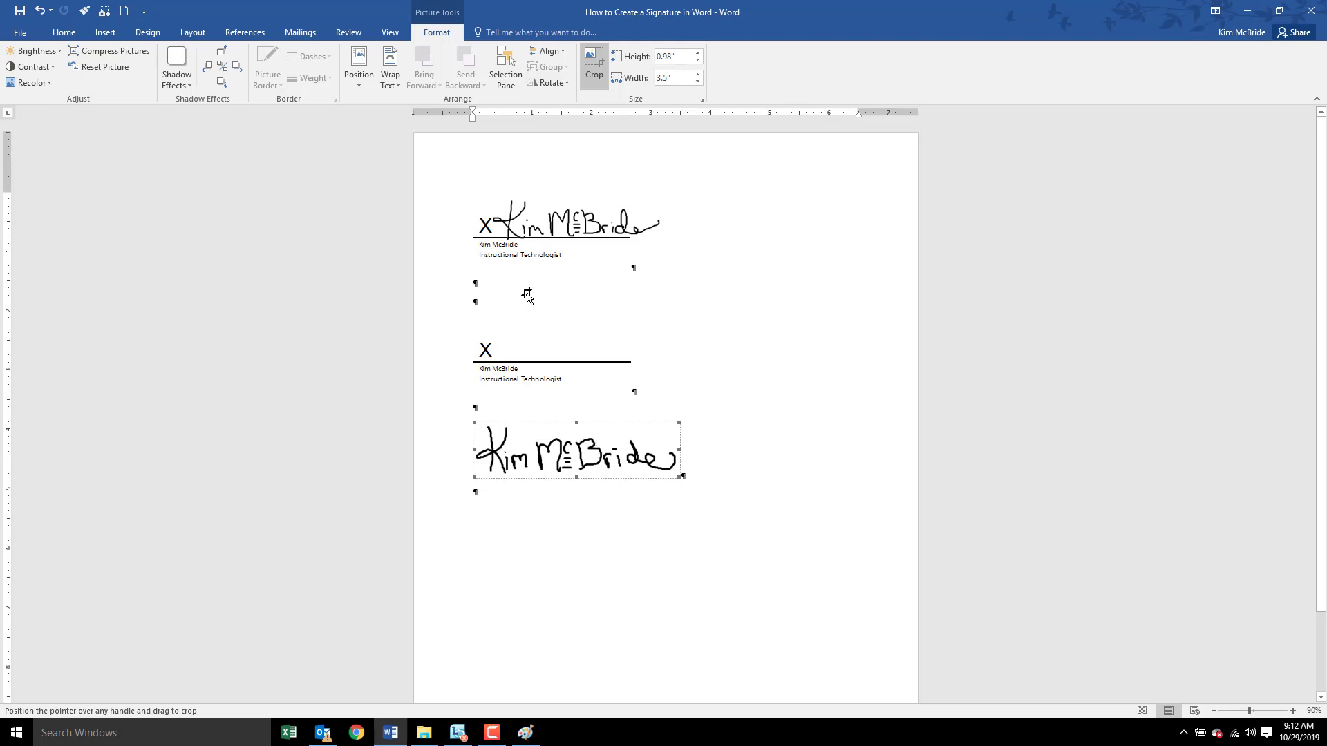
left_click(393, 84)
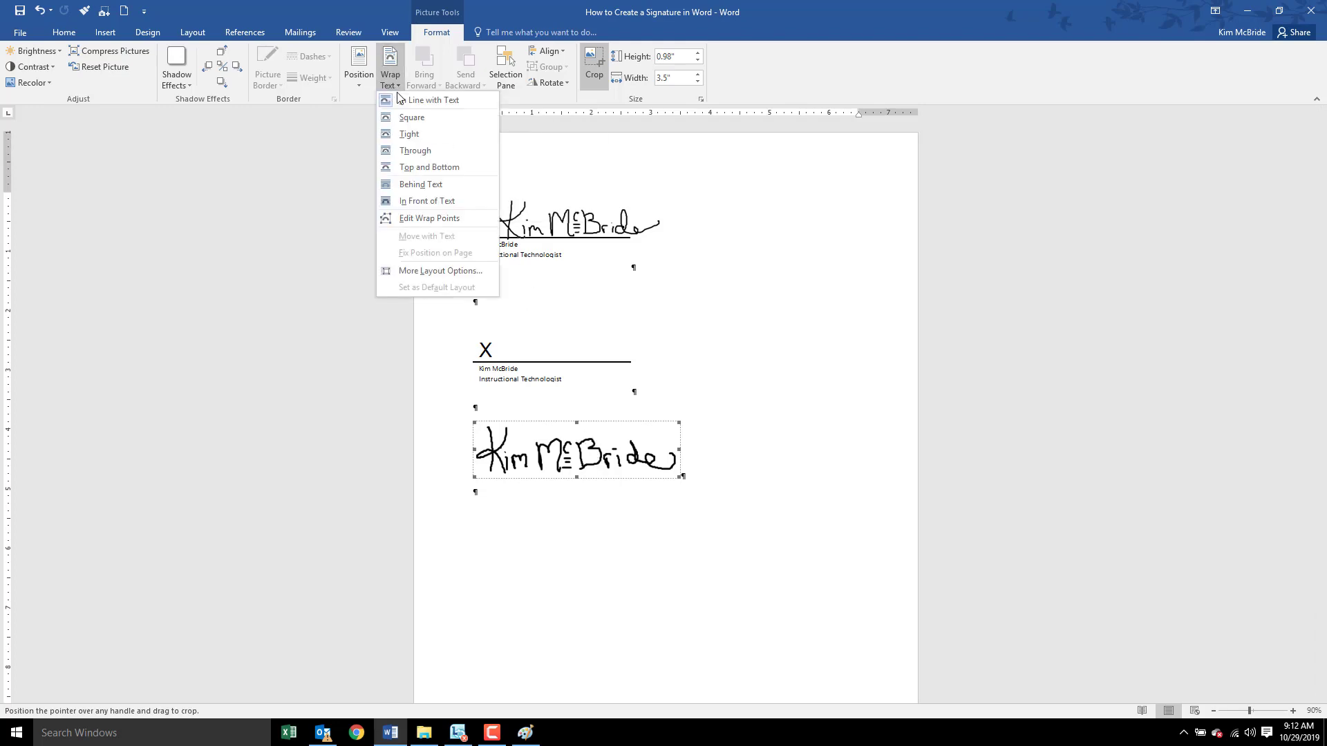
- Float the picture In Front of Text and drag it up onto the second signature line
left_click(430, 201)
left_click(558, 466)
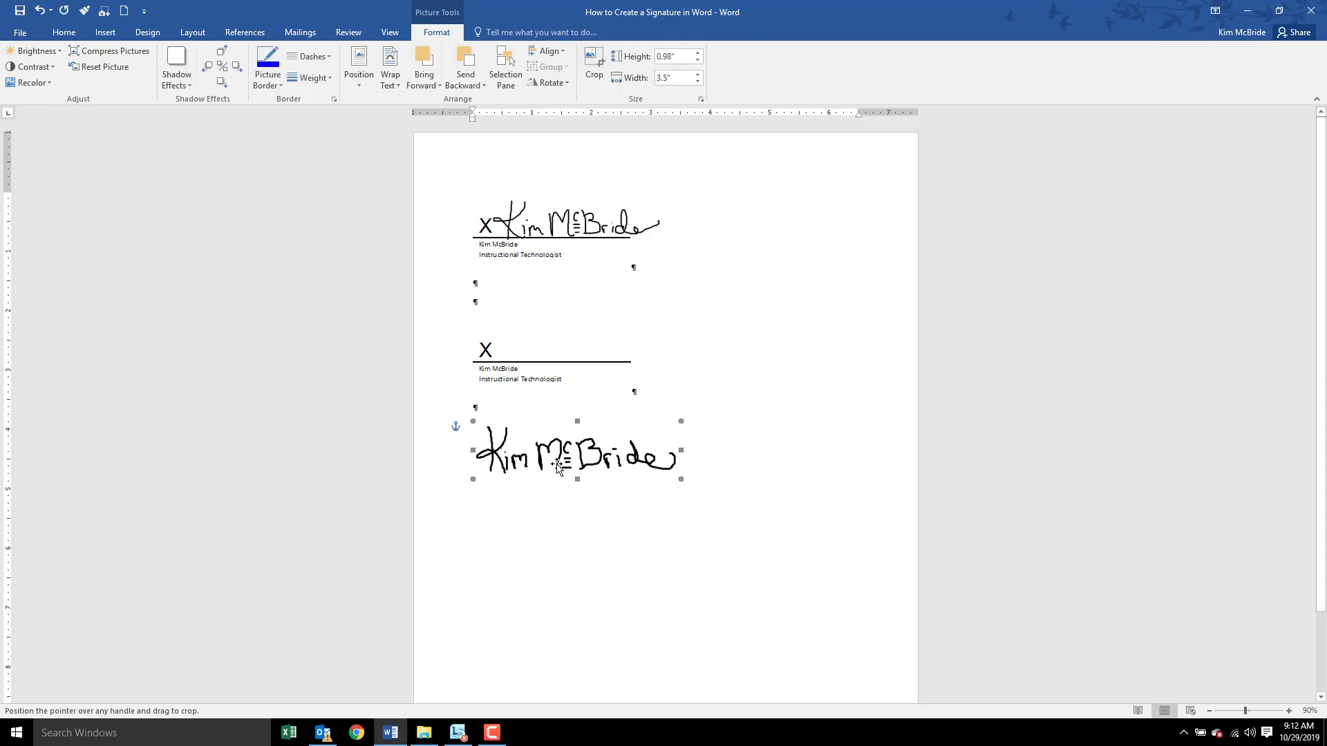
left_click_drag(558, 467, 542, 374)
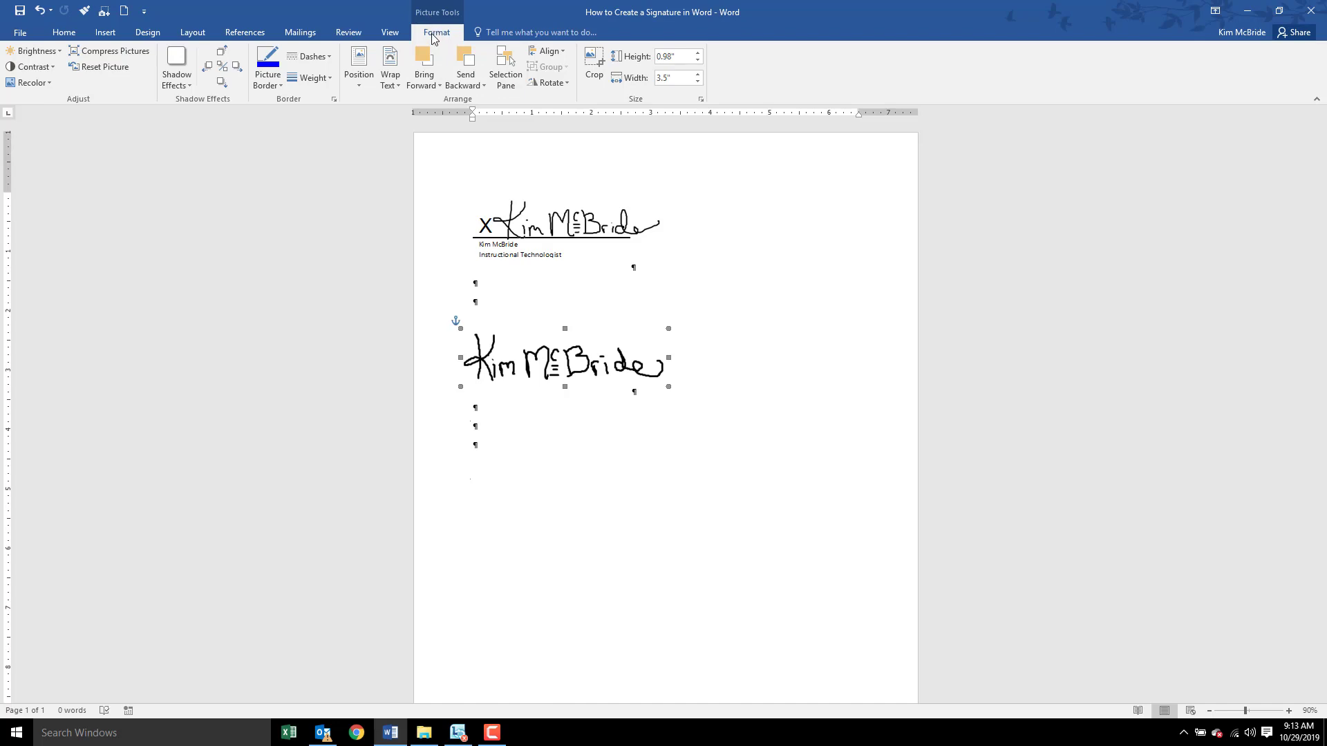
- Make the picture's white background transparent using Recolor > Set Transparent Color
left_click(27, 85)
left_click(55, 166)
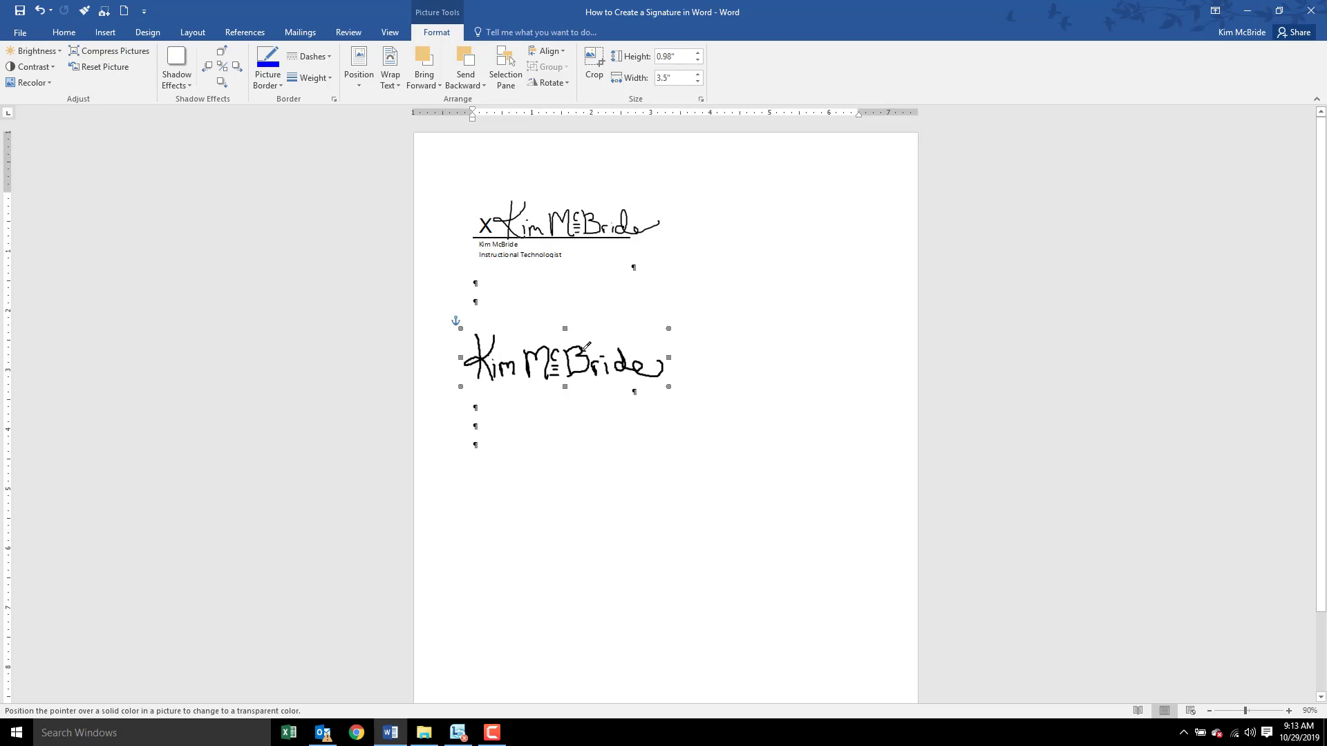
left_click(641, 352)
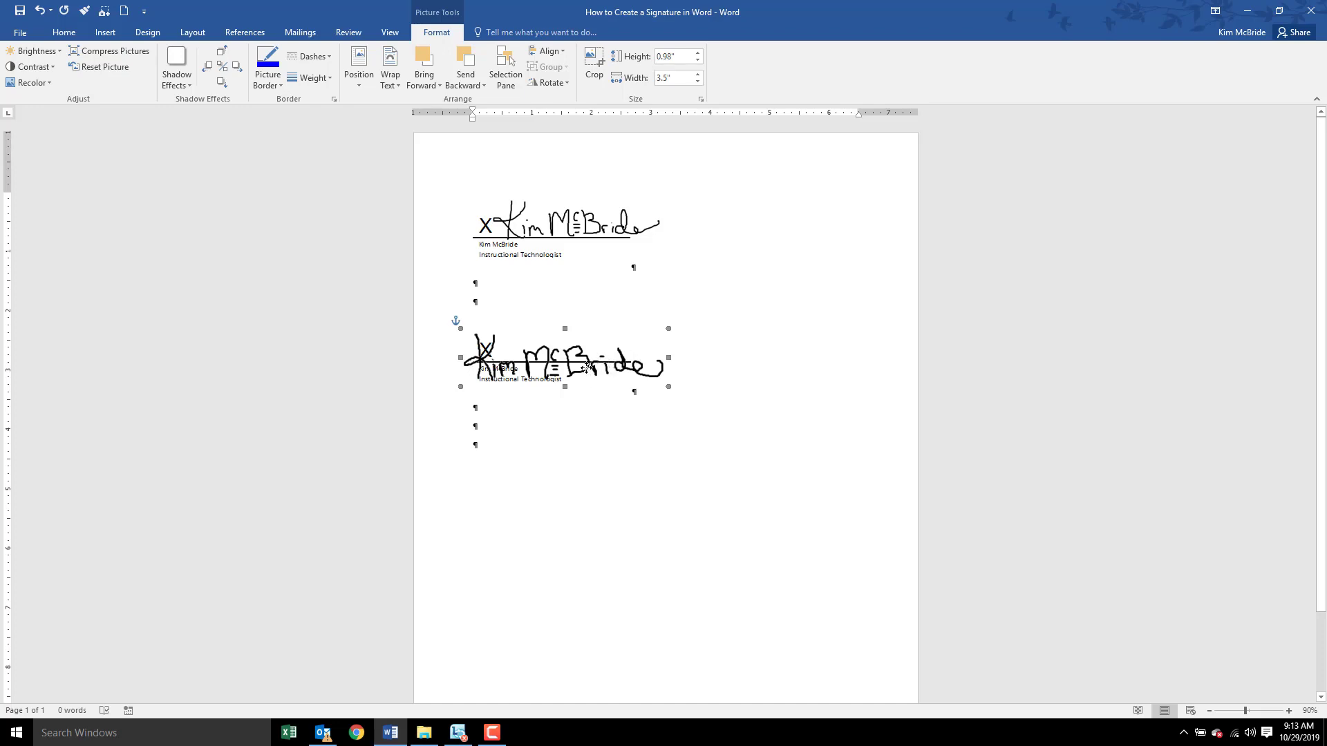
- Scale the signature to 0.85" by 3.03" and align it on the line just after the X
left_click_drag(586, 370, 589, 354)
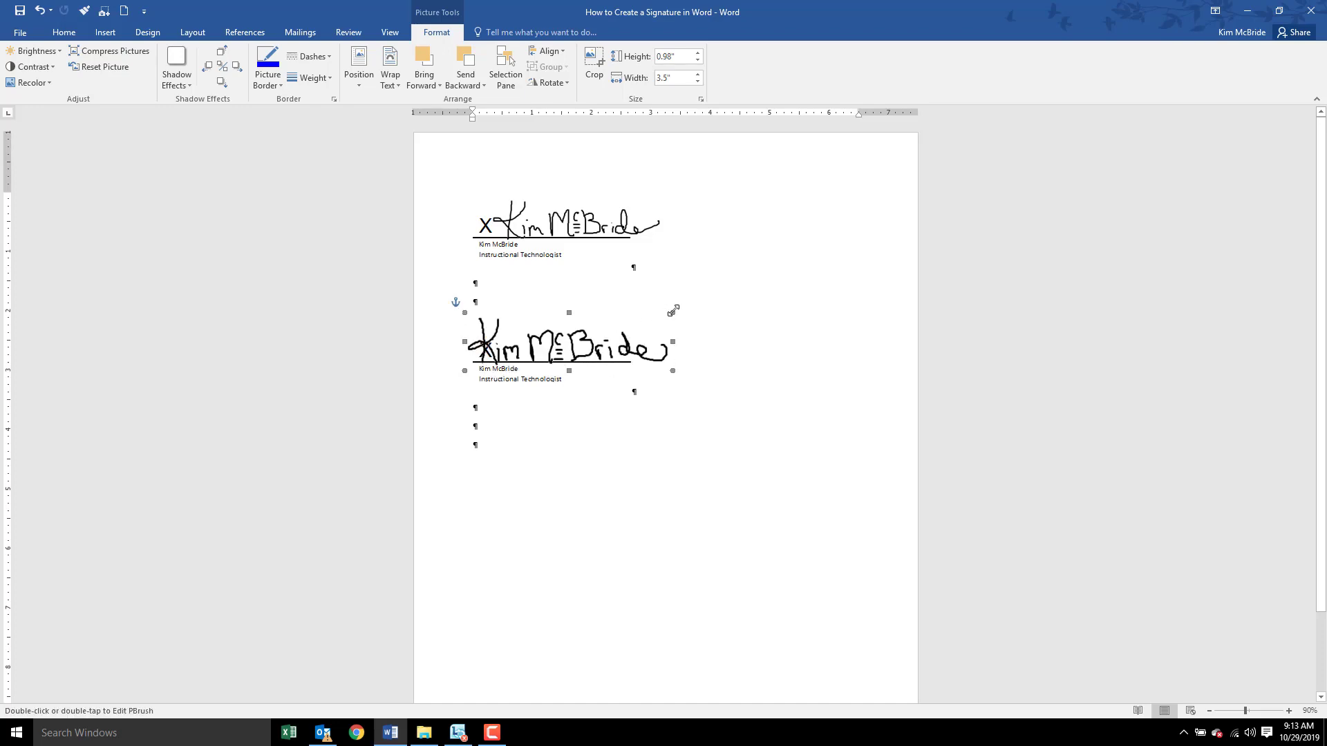
left_click_drag(673, 311, 592, 343)
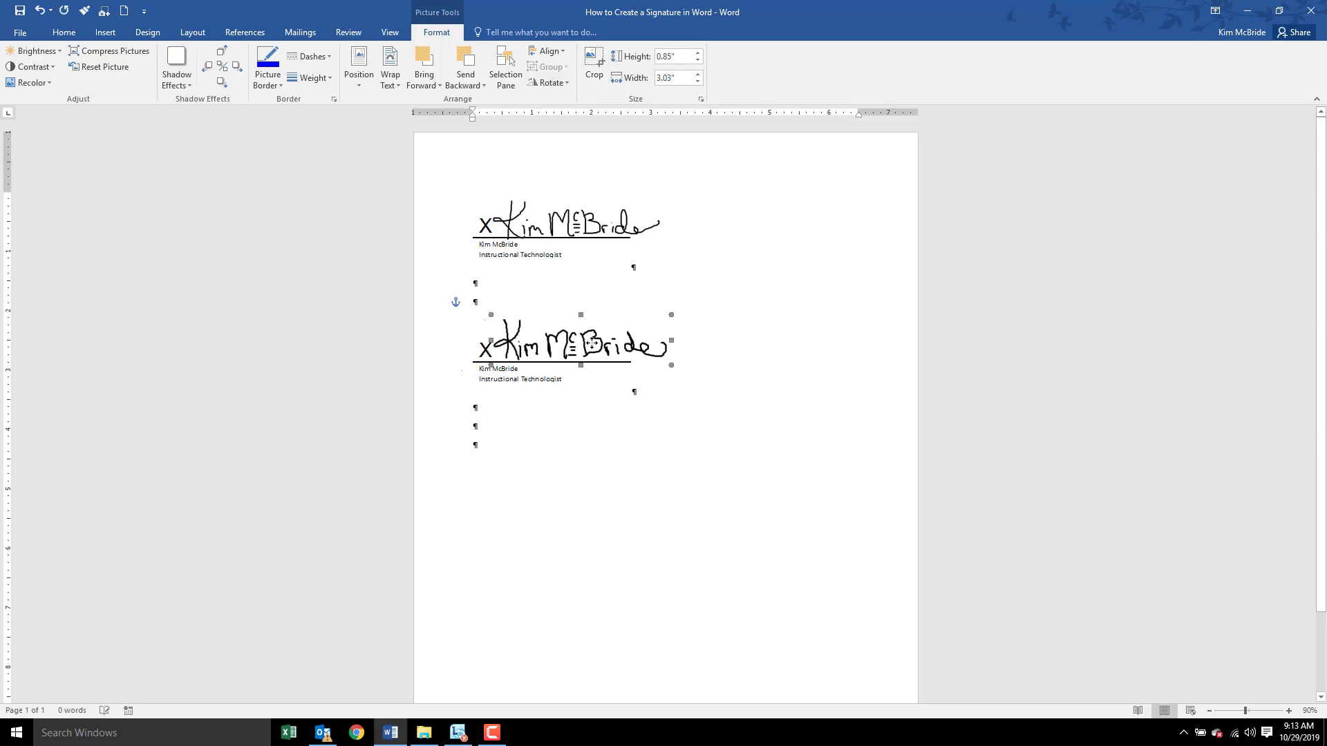
key("ctrl+z")
key("ctrl+z")
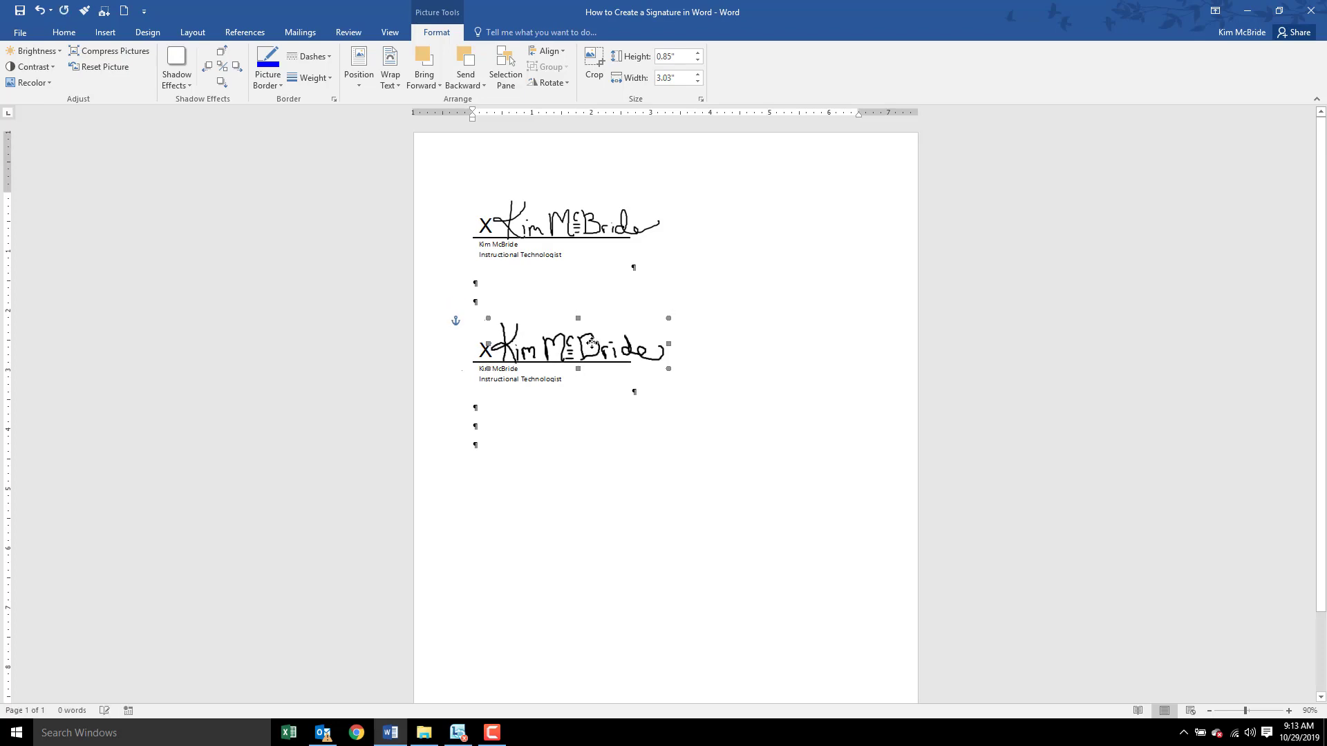
key("ctrl+z")
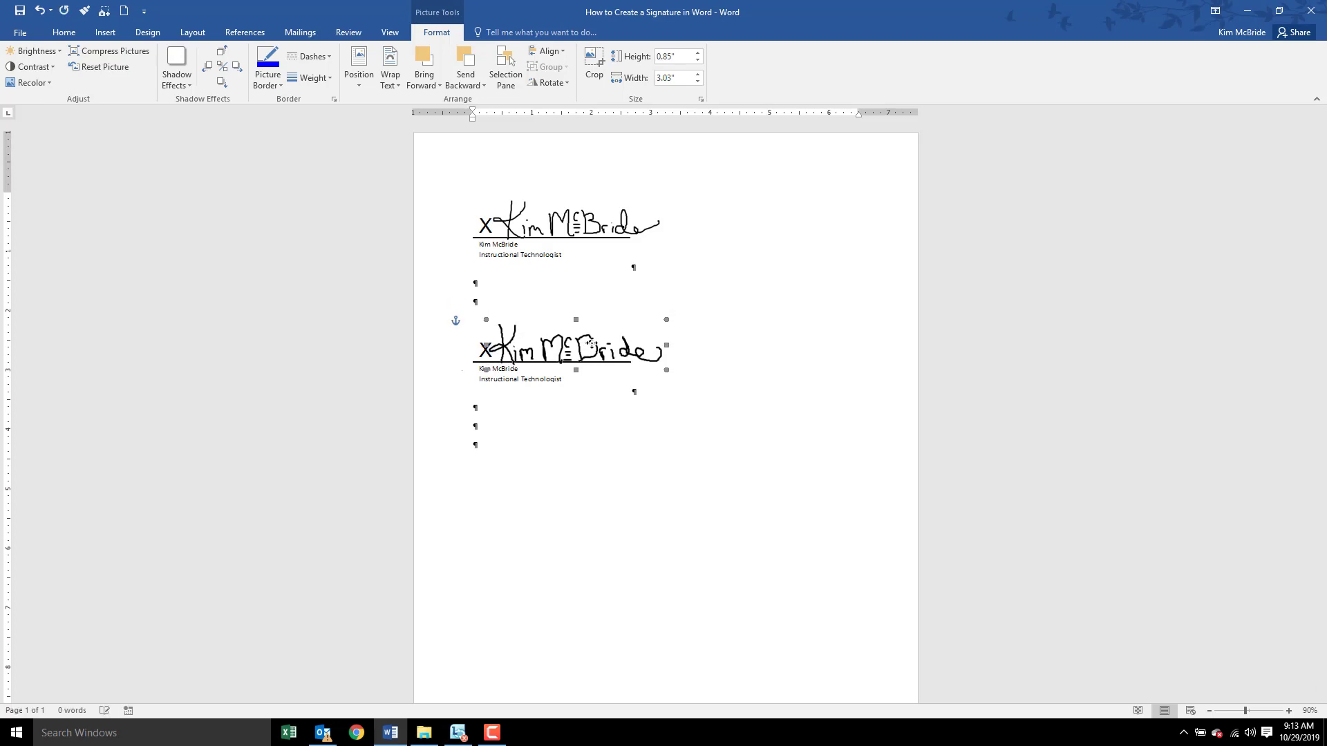
left_click(669, 467)
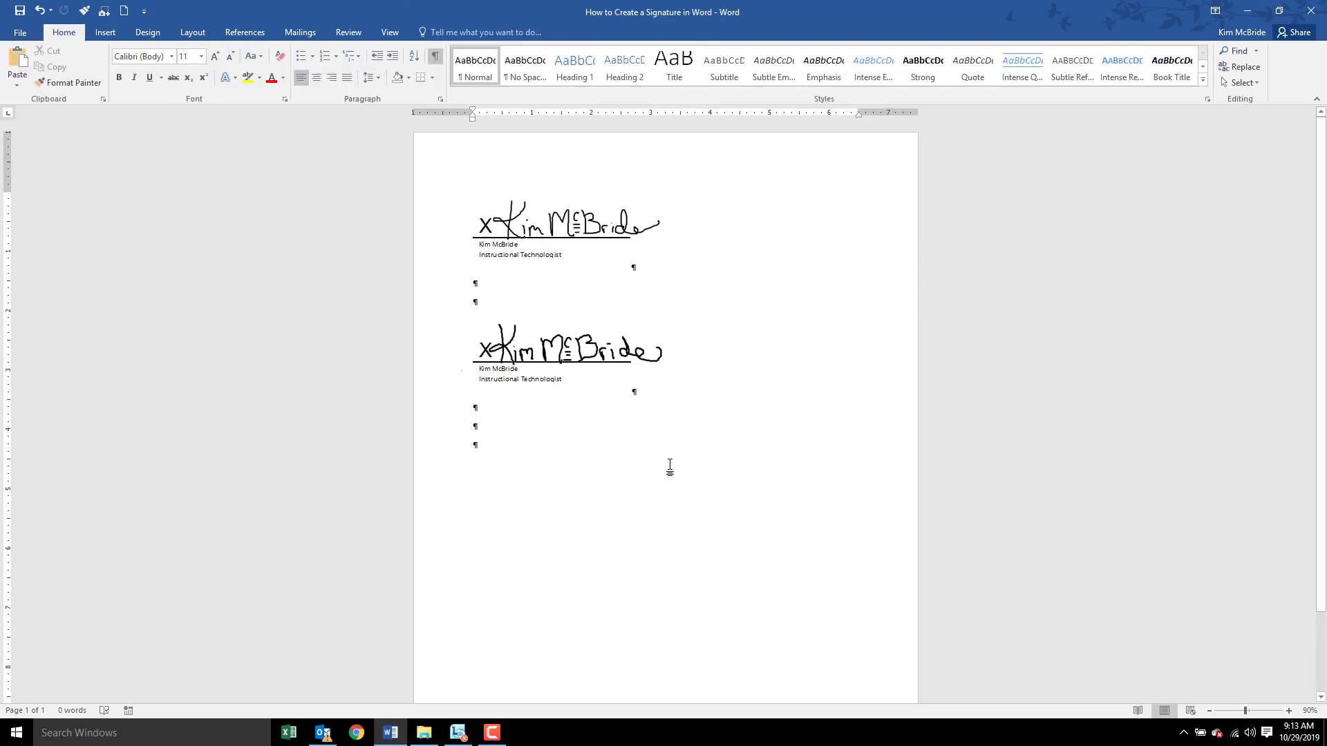